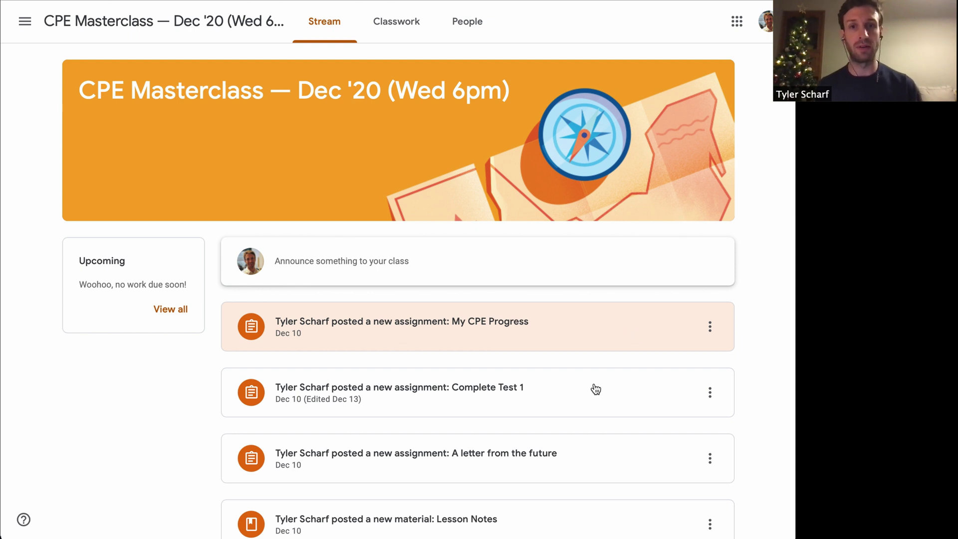
Look over the class stream from the assignment posts to the welcome message, and examine the Upcoming section.
scroll(575, 387, down, 2)
scroll(575, 388, down, 3)
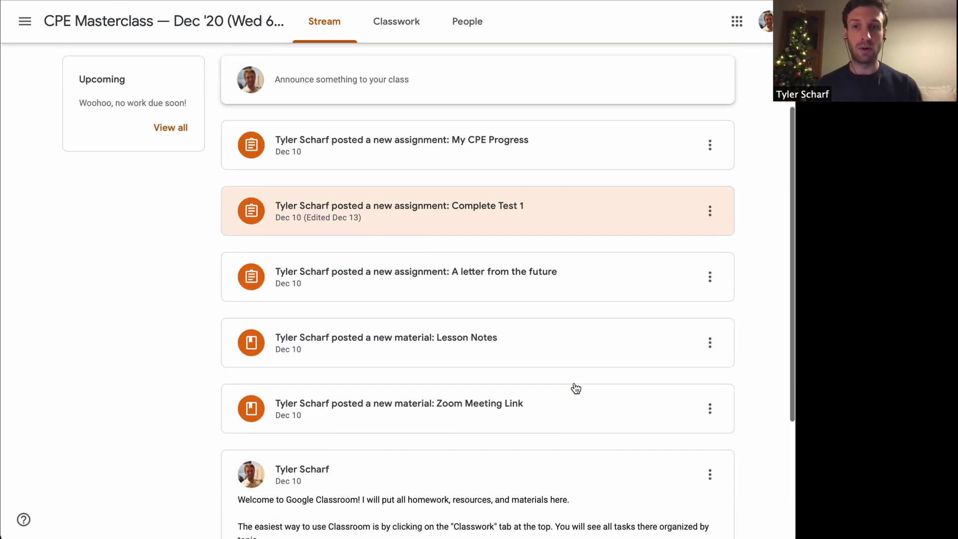
scroll(442, 439, down, 4)
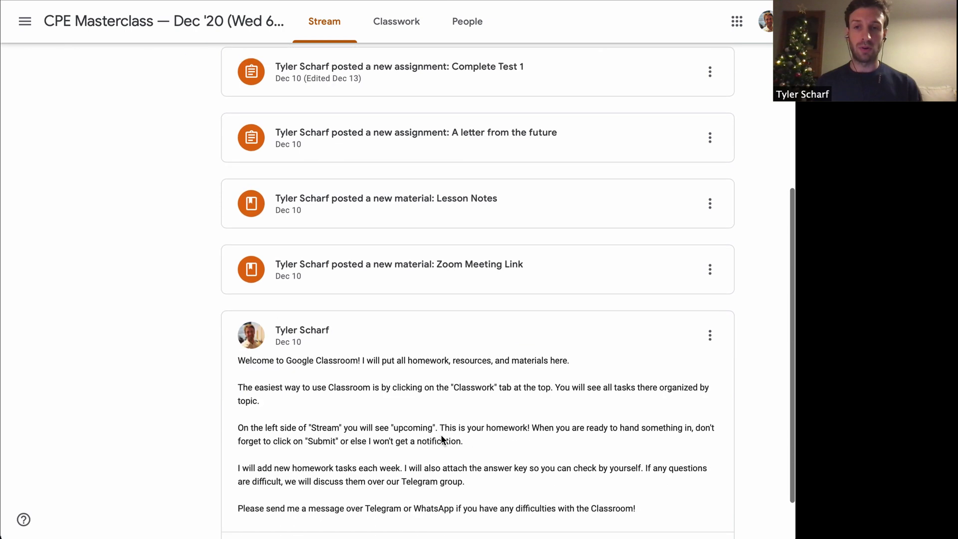
scroll(487, 292, up, 1)
scroll(486, 290, up, 3)
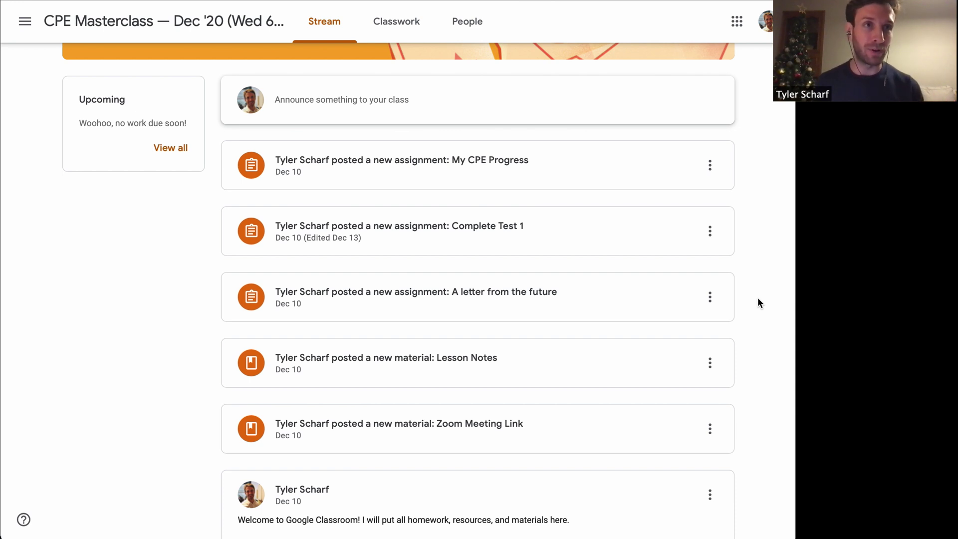
scroll(758, 297, down, 1)
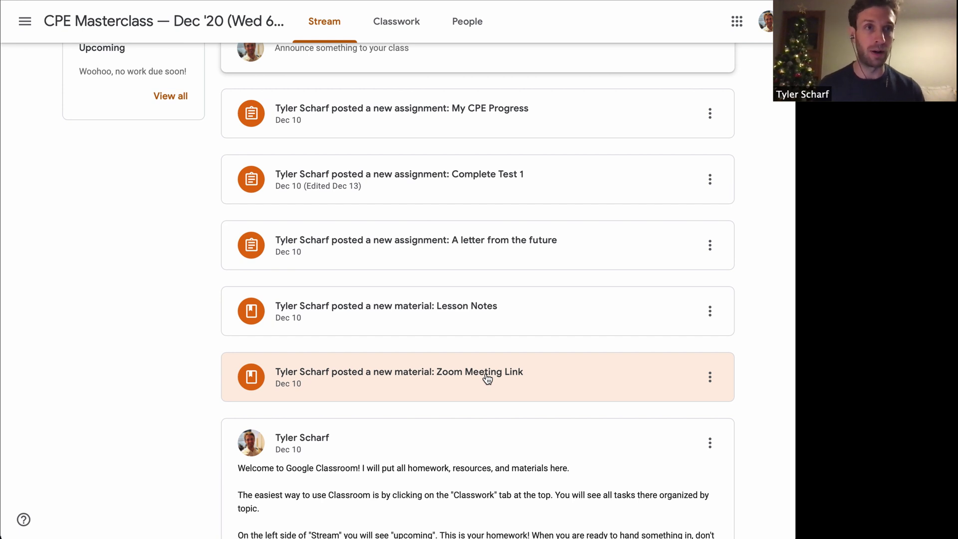
scroll(487, 379, up, 4)
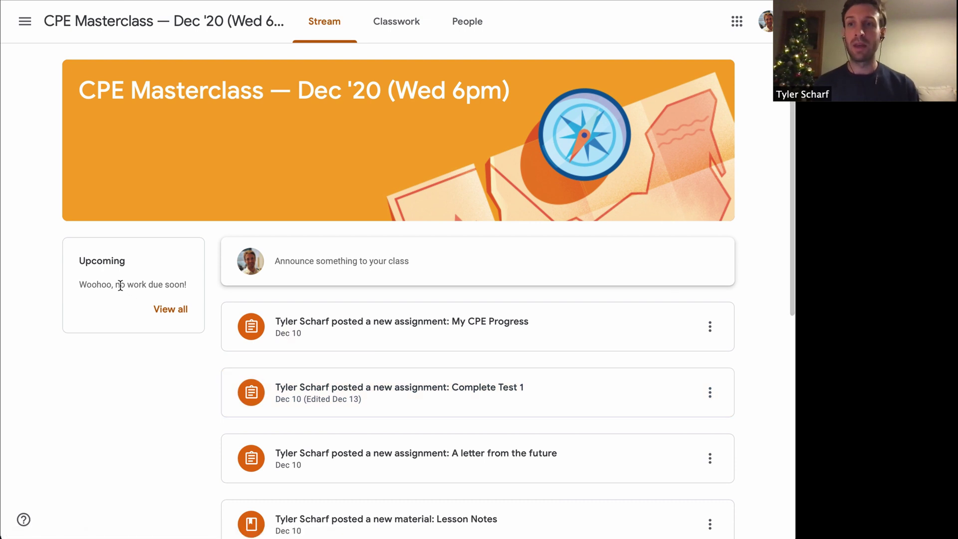
drag(81, 259, 190, 286)
click(147, 288)
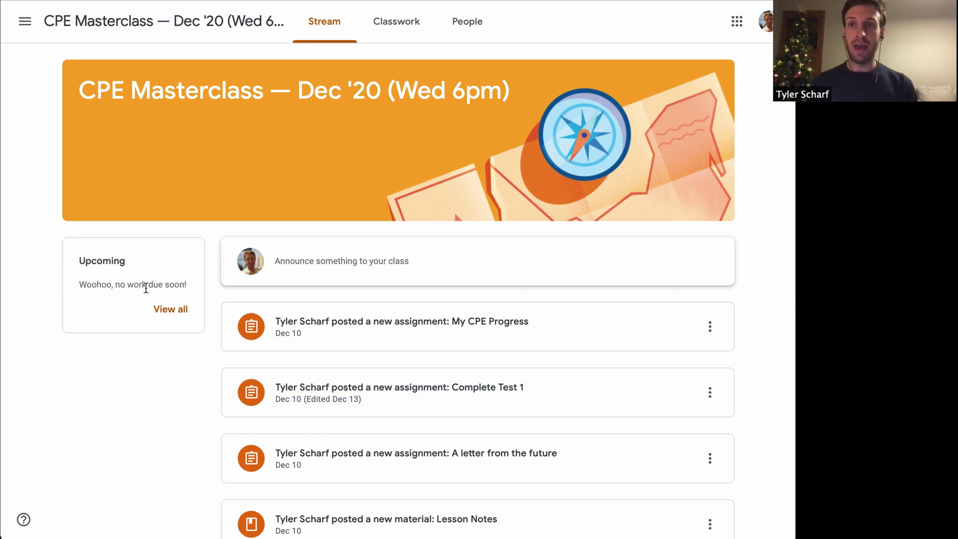
View the class's full to-do list, including the work for next week, missing work and completed work, and return to the stream.
click(182, 310)
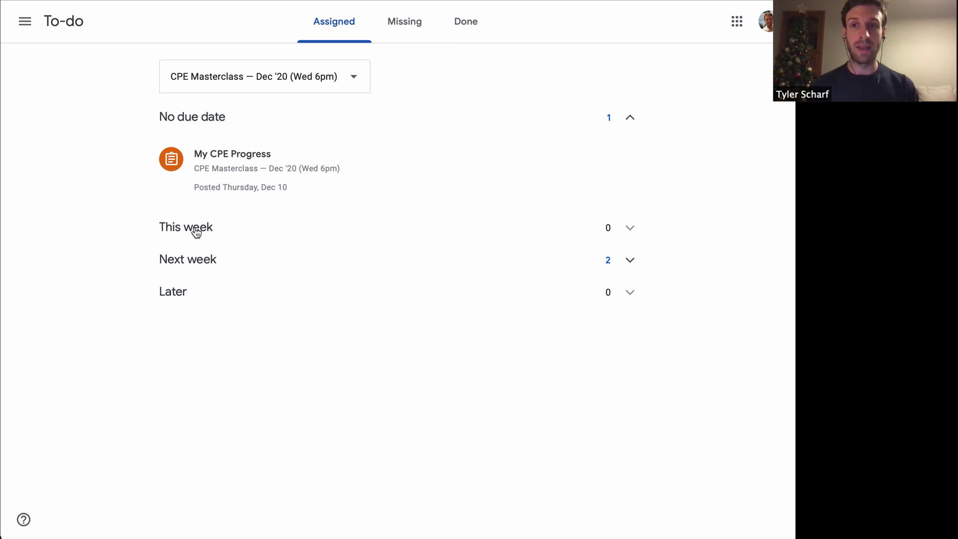
click(197, 266)
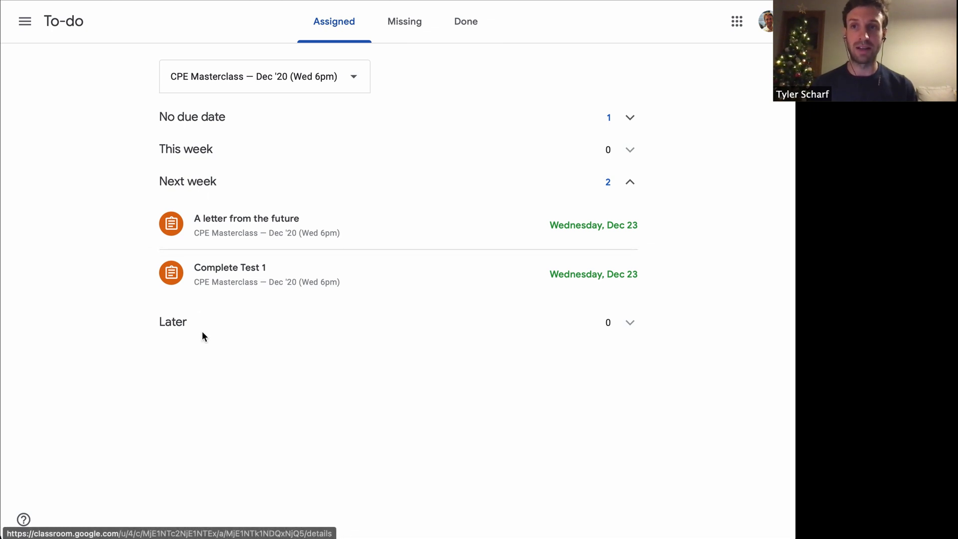
click(407, 21)
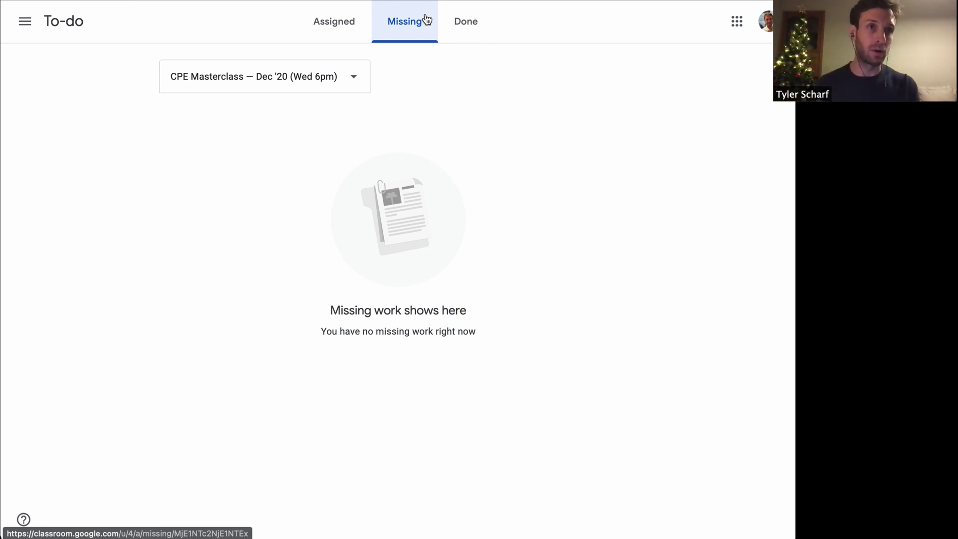
click(469, 22)
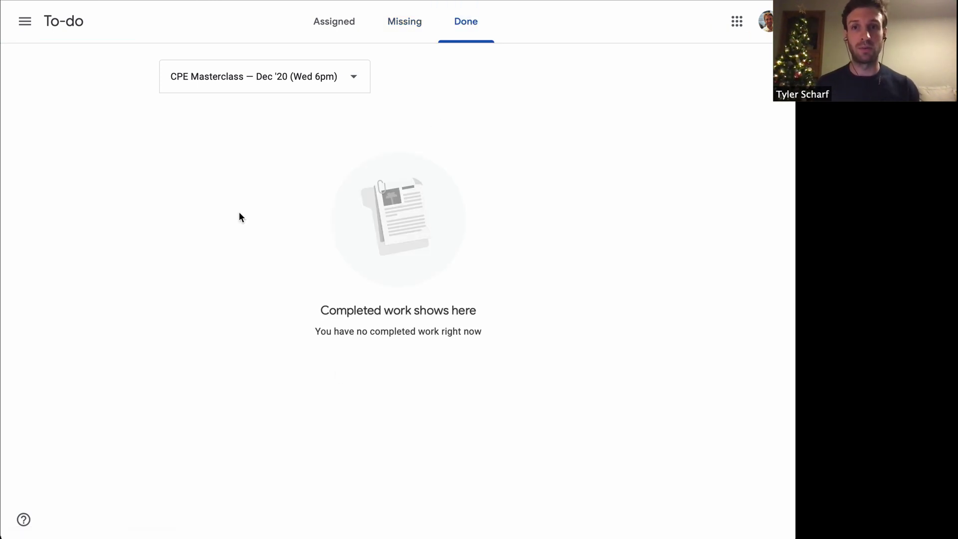
click(30, 1)
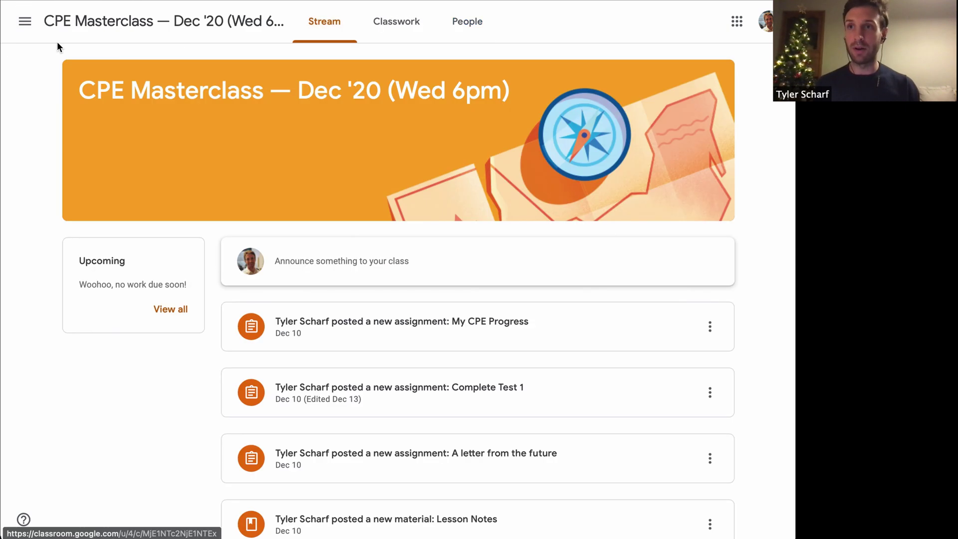
View the Classroom calendar for the week of Dec 20 - Dec 26, 2020 and return to the class stream.
click(22, 28)
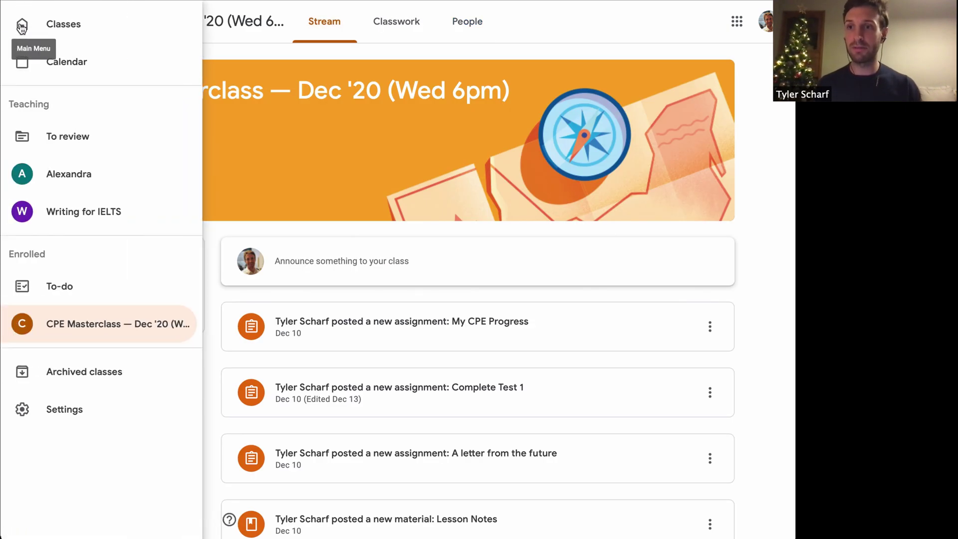
click(86, 62)
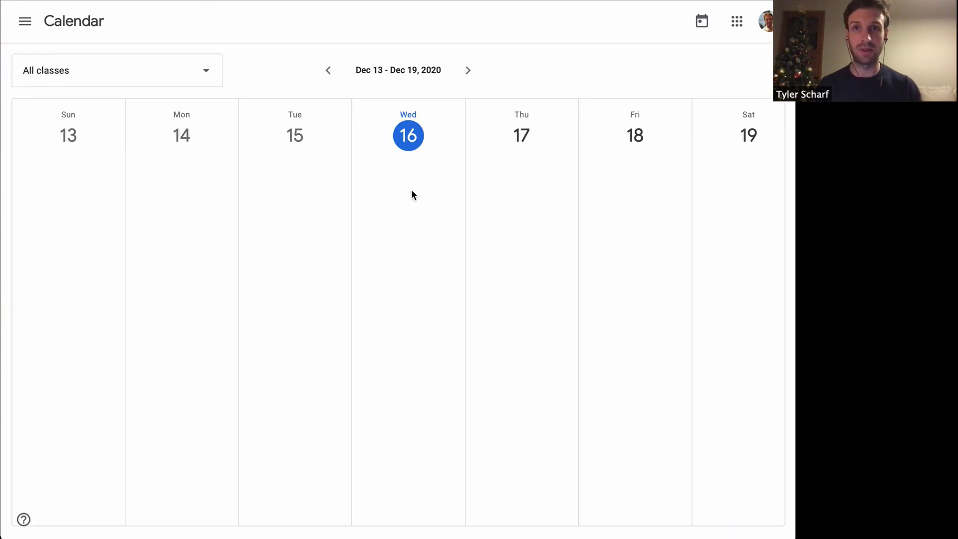
click(471, 67)
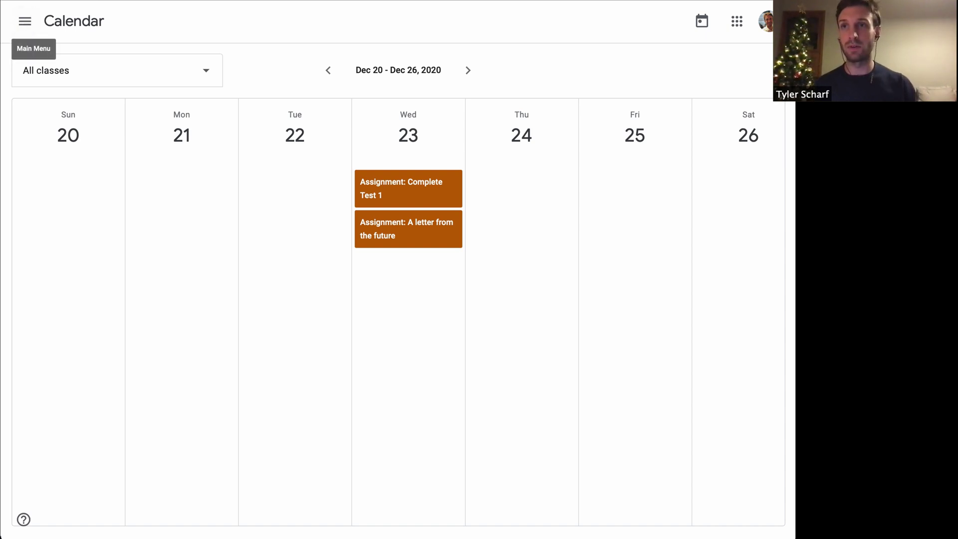
key(super+Left)
key(super+Left)
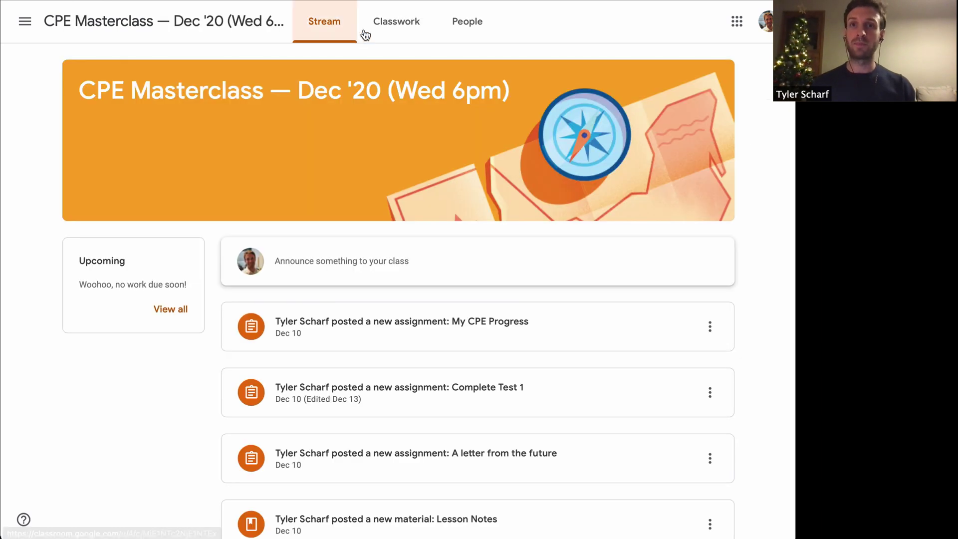
Review the stream posts down to the teacher's welcome message and return to the assignment posts.
scroll(521, 290, down, 3)
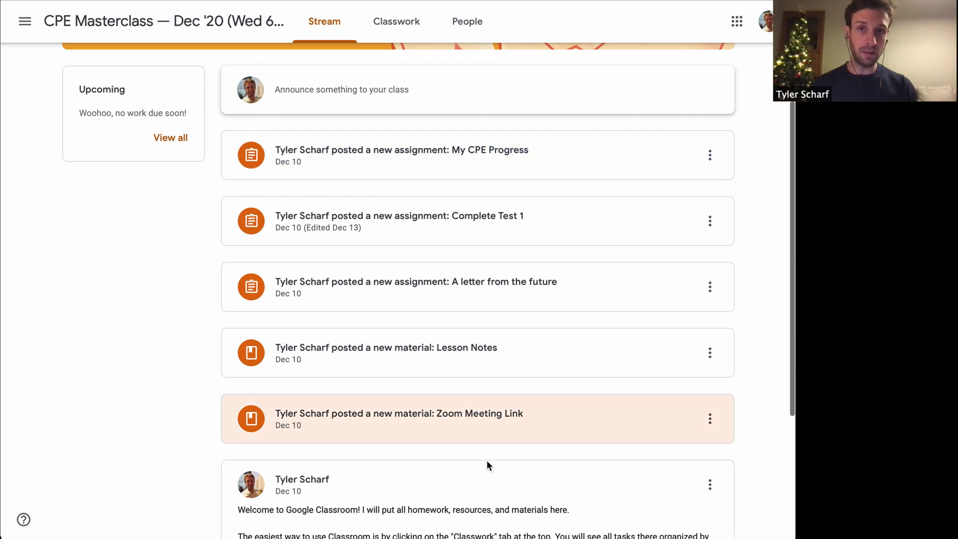
scroll(451, 311, down, 3)
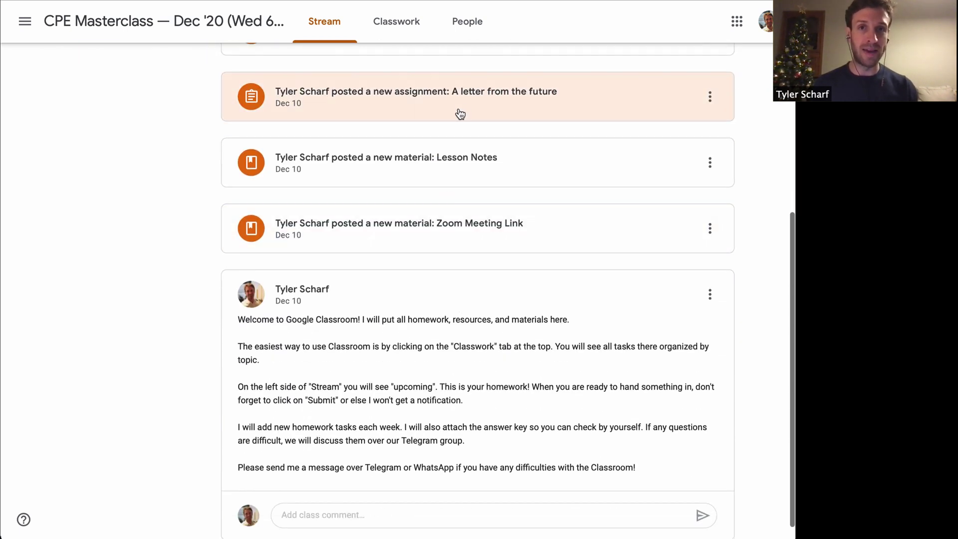
scroll(433, 411, up, 6)
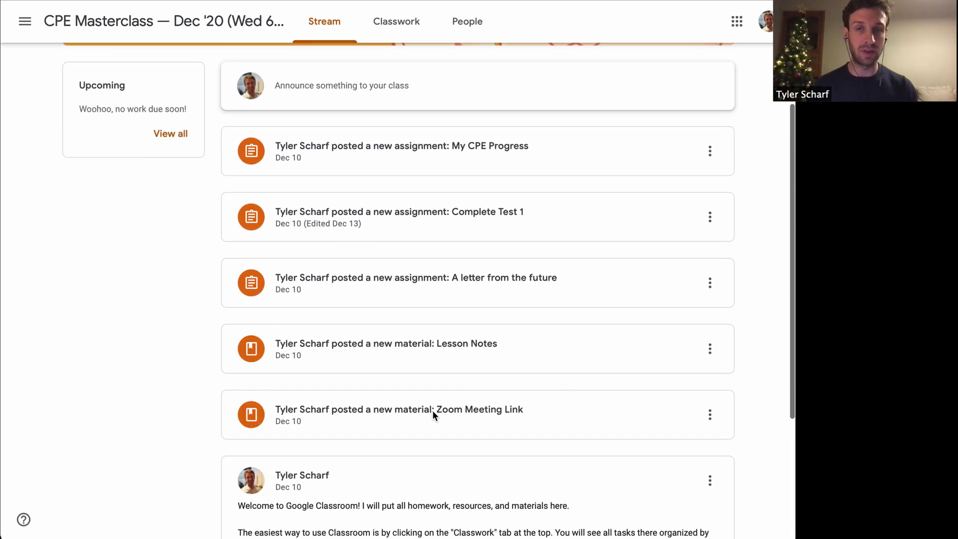
Open the full Complete Test 1 assignment from the Exams topic in Classwork and dismiss the introductory tips.
click(396, 31)
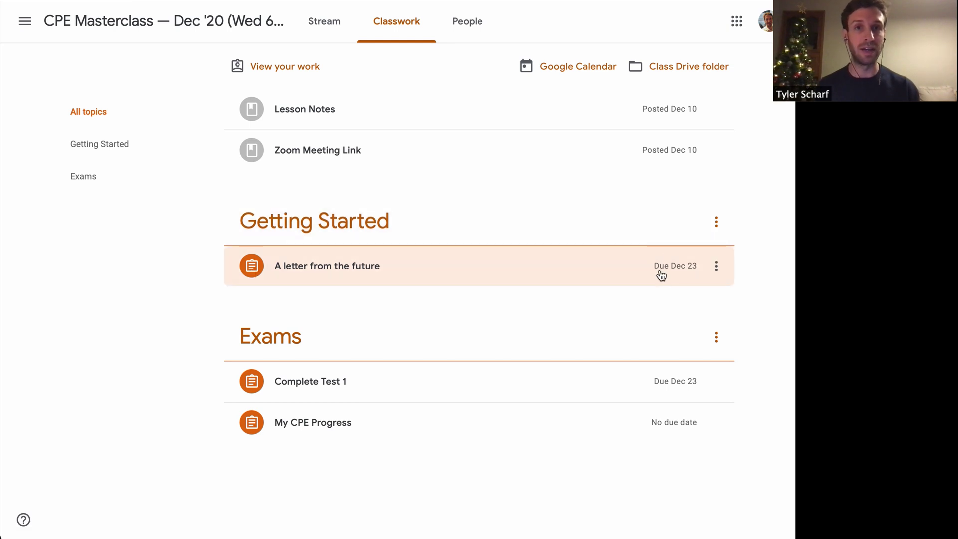
click(469, 381)
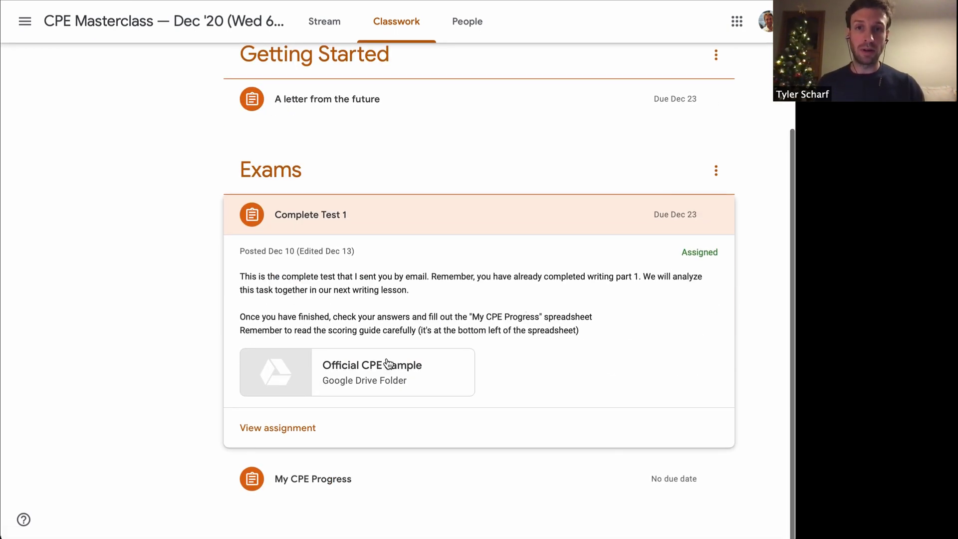
click(282, 432)
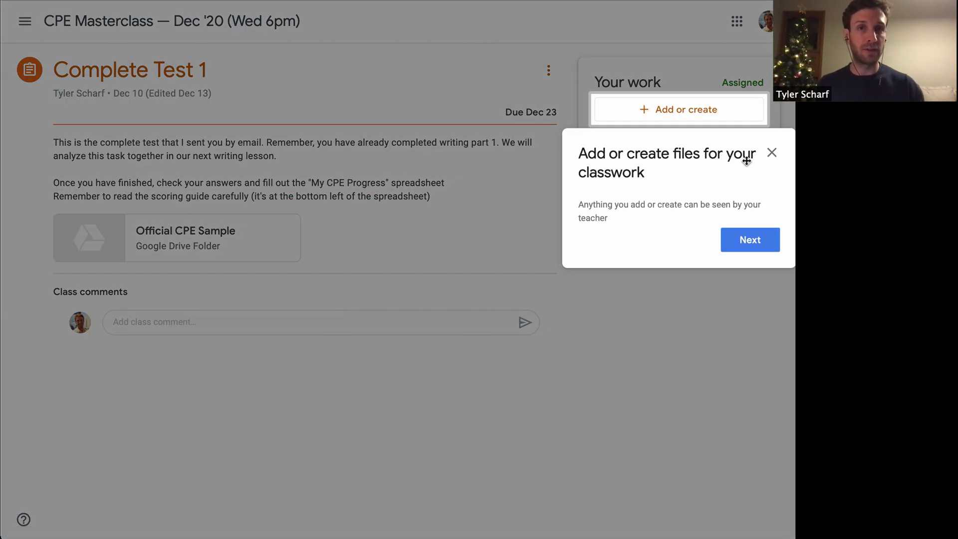
click(755, 245)
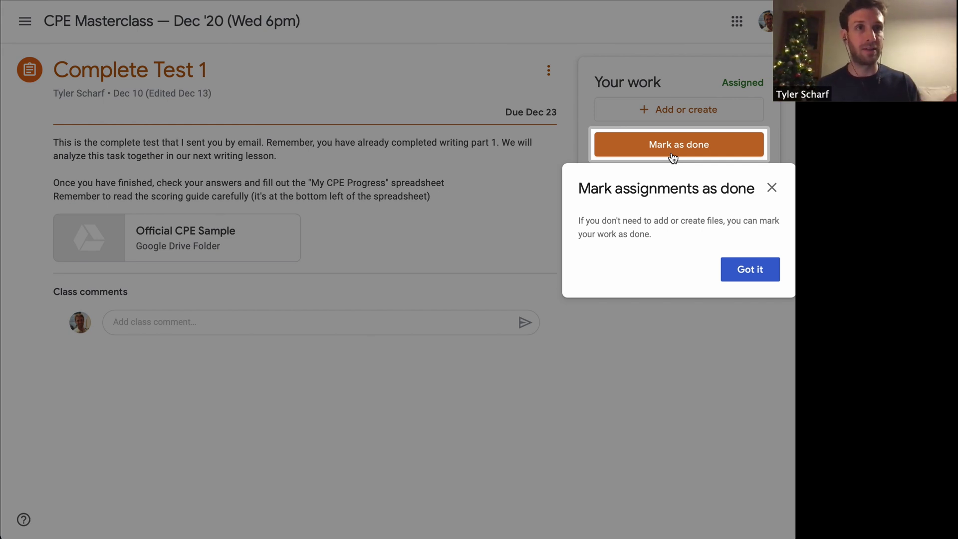
click(751, 274)
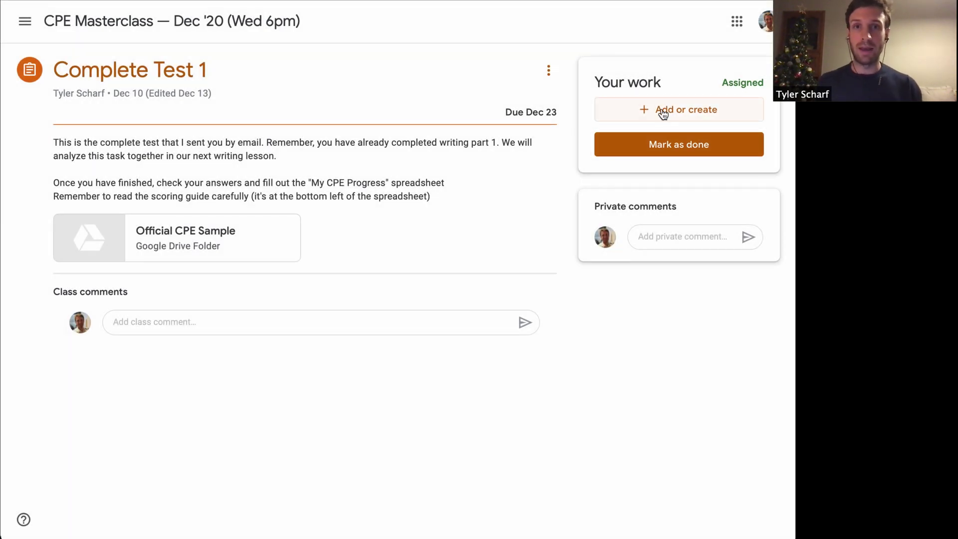
Examine the options for adding or creating files for Complete Test 1, and highlight the assignment's due date.
click(677, 111)
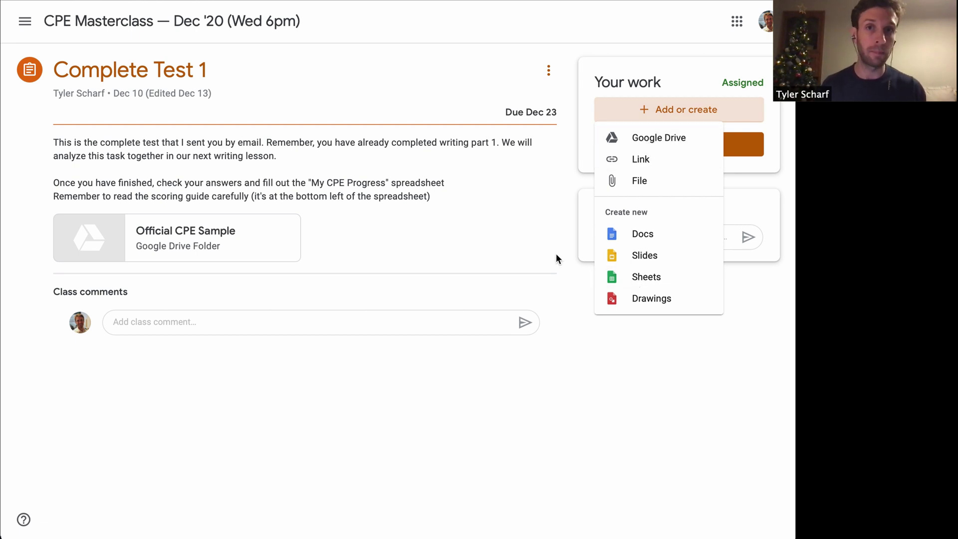
click(523, 242)
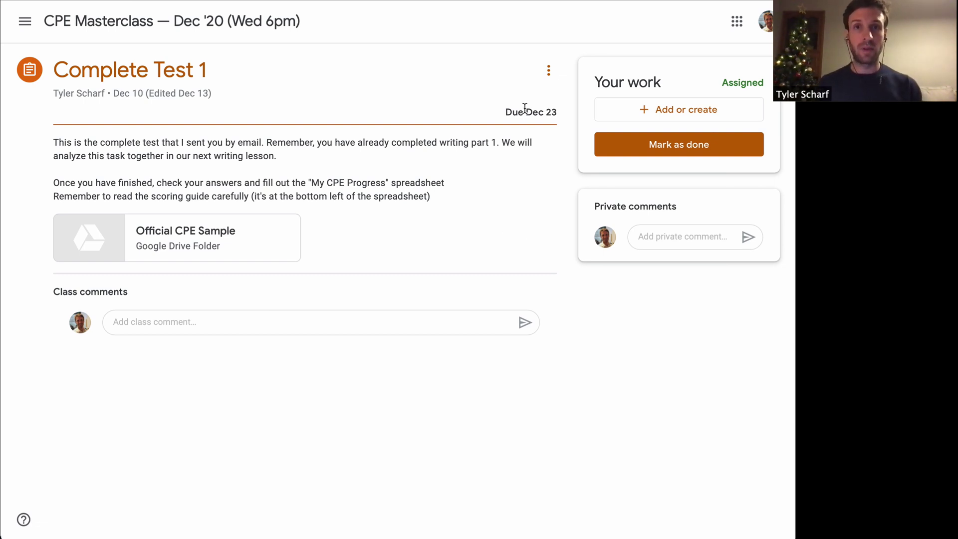
drag(504, 113, 556, 113)
double_click(552, 113)
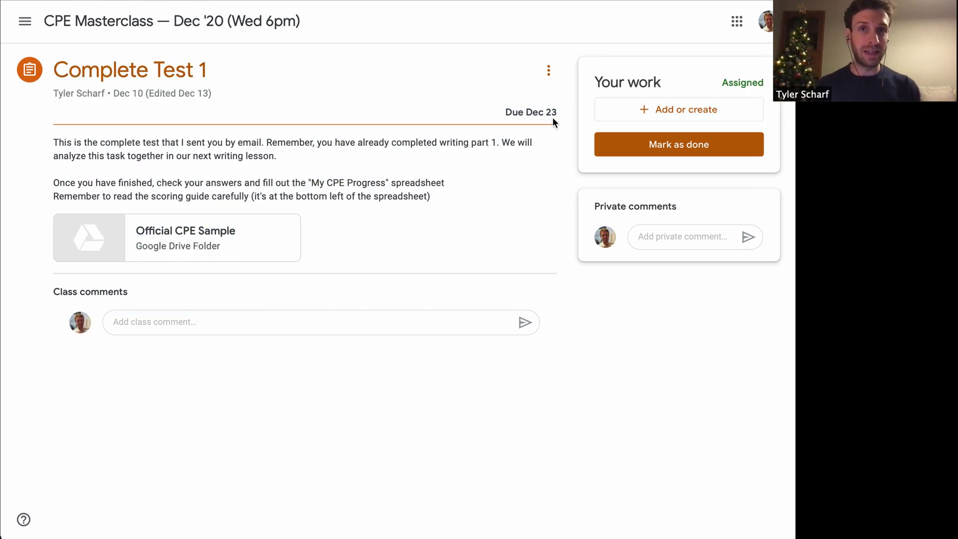